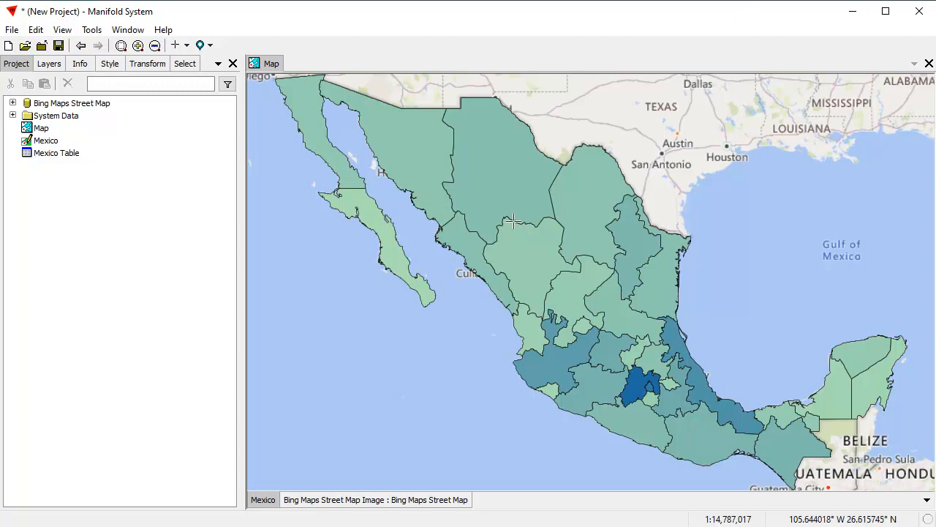
Step: Hide and reshow the Mexico layer in the map to compare it with the background, and open the Mexico Table
{"action": "left_click", "coordinate": [263, 500], "text": "shift"}
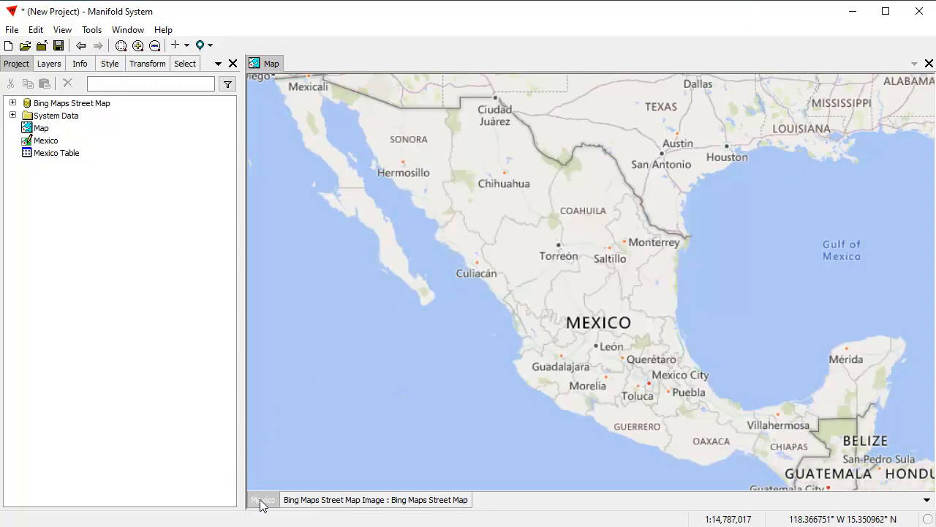
{"action": "left_click", "coordinate": [262, 501], "text": "shift"}
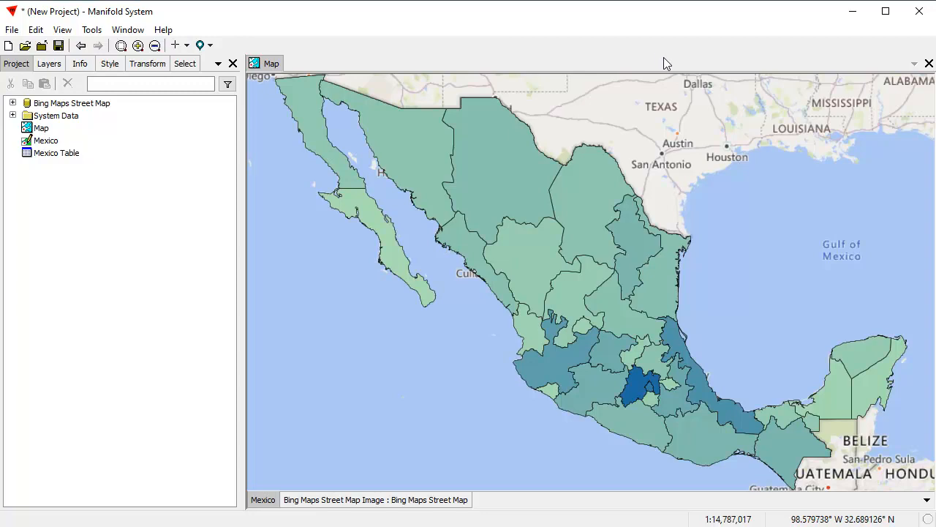
{"action": "double_click", "coordinate": [73, 155]}
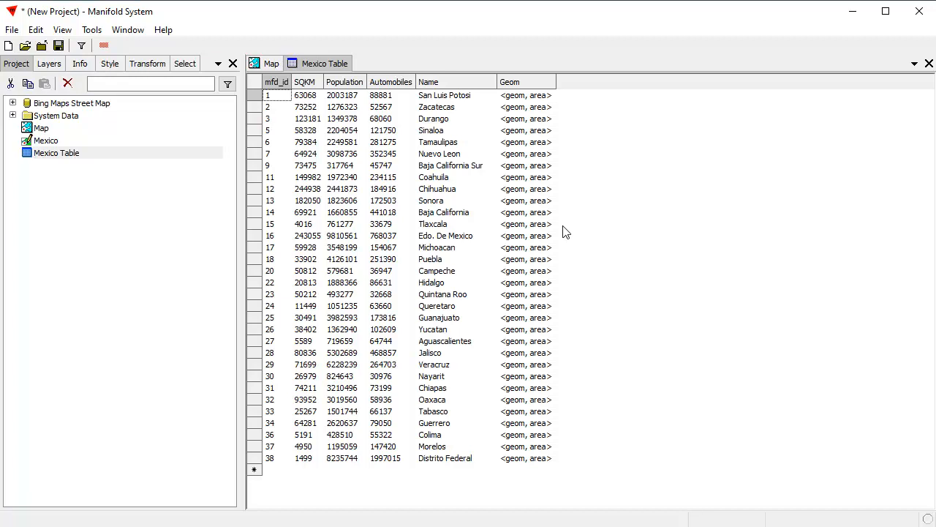
Step: Select the Baja California Sur, Sonora, Aguascalientes, Oaxaca and Campeche records in the table
{"action": "left_click", "coordinate": [402, 166], "text": "ctrl"}
{"action": "left_click", "coordinate": [404, 200], "text": "ctrl"}
{"action": "left_click", "coordinate": [424, 341], "text": "ctrl"}
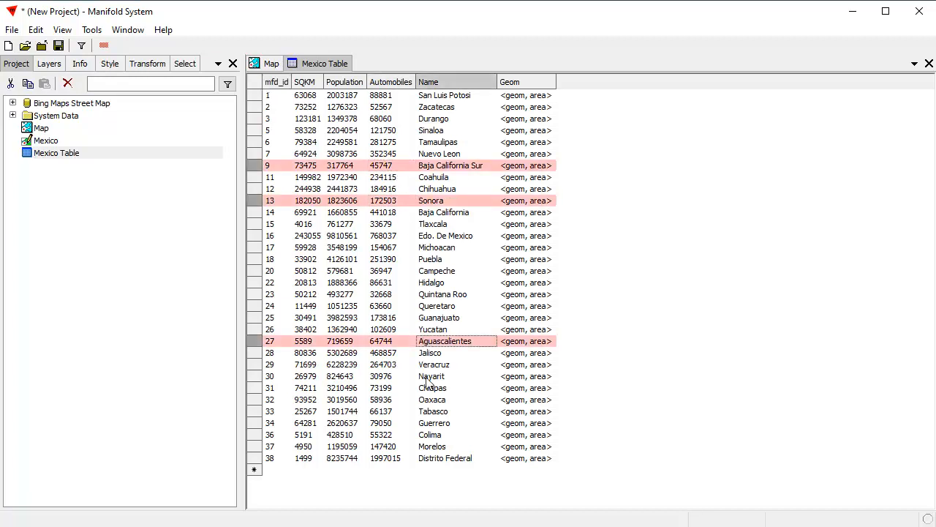
{"action": "left_click", "coordinate": [429, 400], "text": "ctrl"}
{"action": "left_click", "coordinate": [441, 272], "text": "ctrl"}
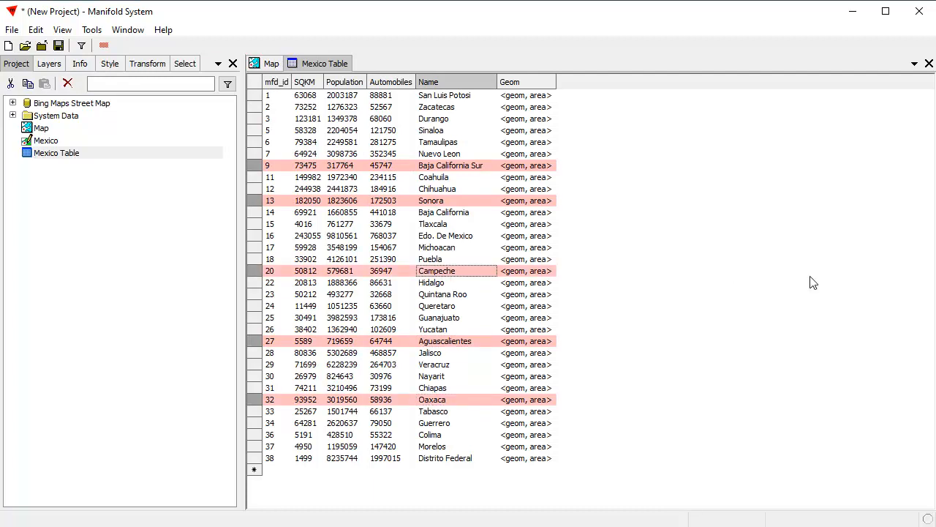
Step: Preview and select the top 30 percent of Mexico Table records by Population using the Statistic template, replacing the selection
{"action": "left_click", "coordinate": [180, 65]}
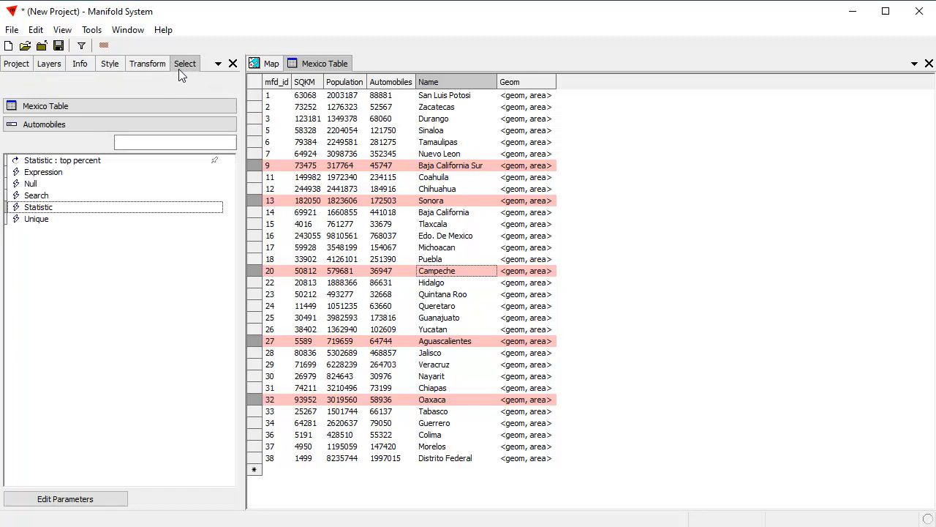
{"action": "left_click", "coordinate": [41, 126]}
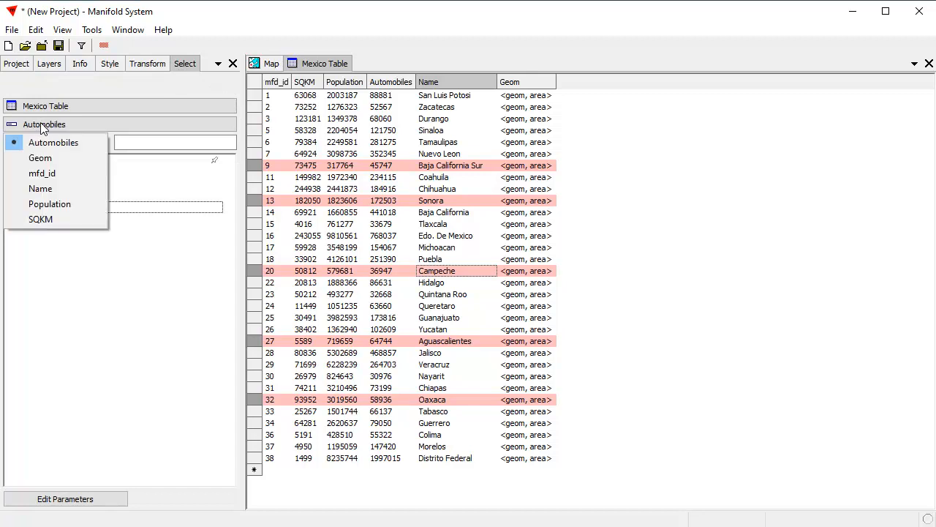
{"action": "left_click", "coordinate": [68, 205]}
{"action": "double_click", "coordinate": [45, 209]}
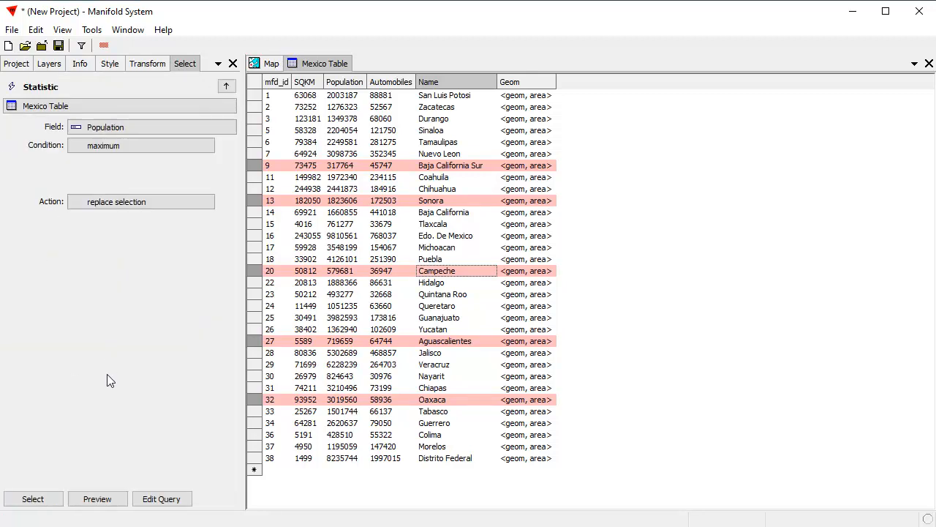
{"action": "left_click", "coordinate": [71, 145]}
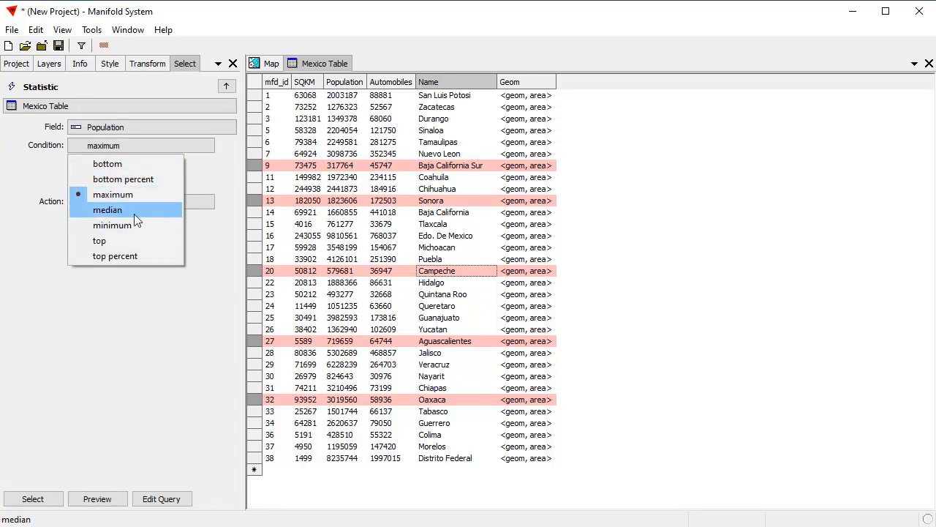
{"action": "left_click", "coordinate": [139, 255]}
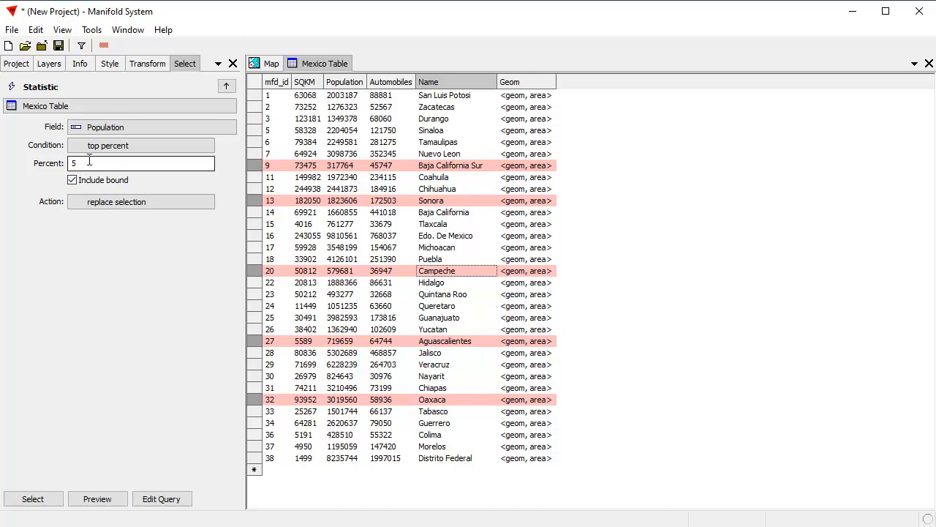
{"action": "double_click", "coordinate": [115, 163]}
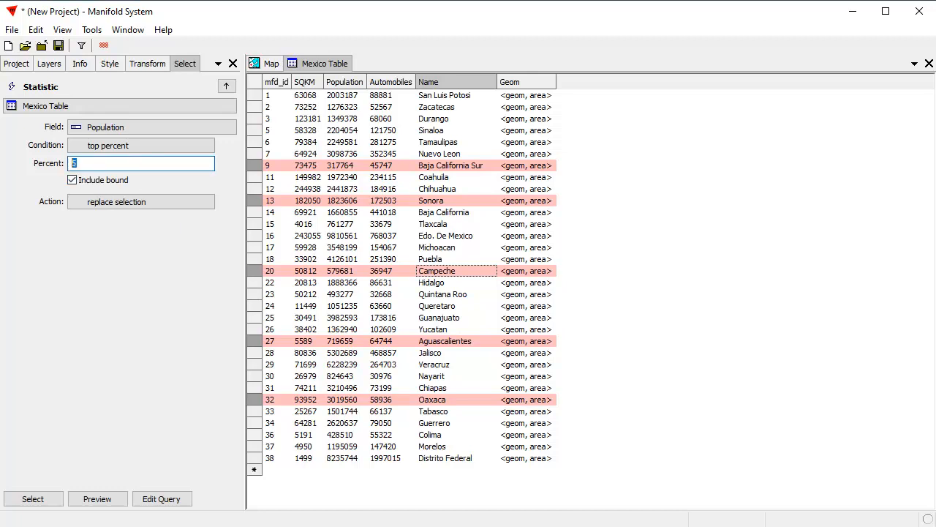
{"action": "type", "text": "30"}
{"action": "left_click", "coordinate": [97, 498]}
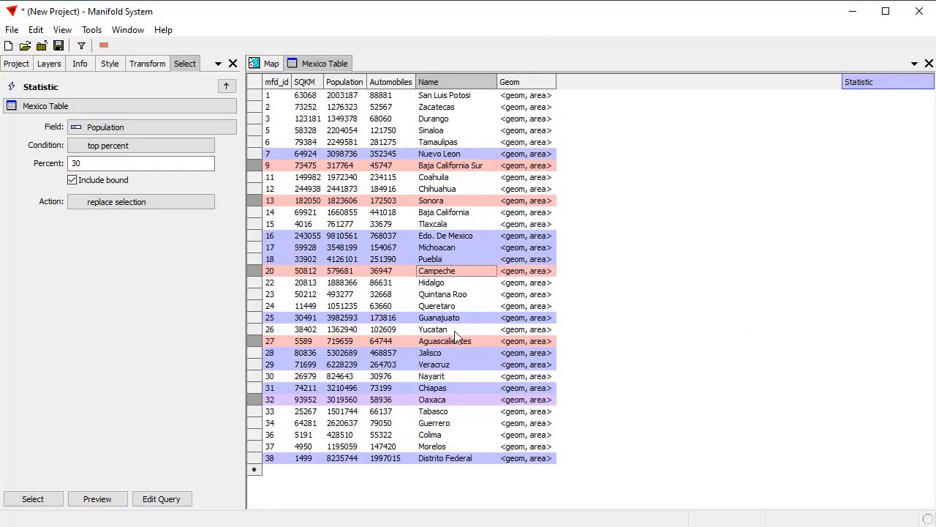
{"action": "left_click", "coordinate": [32, 499]}
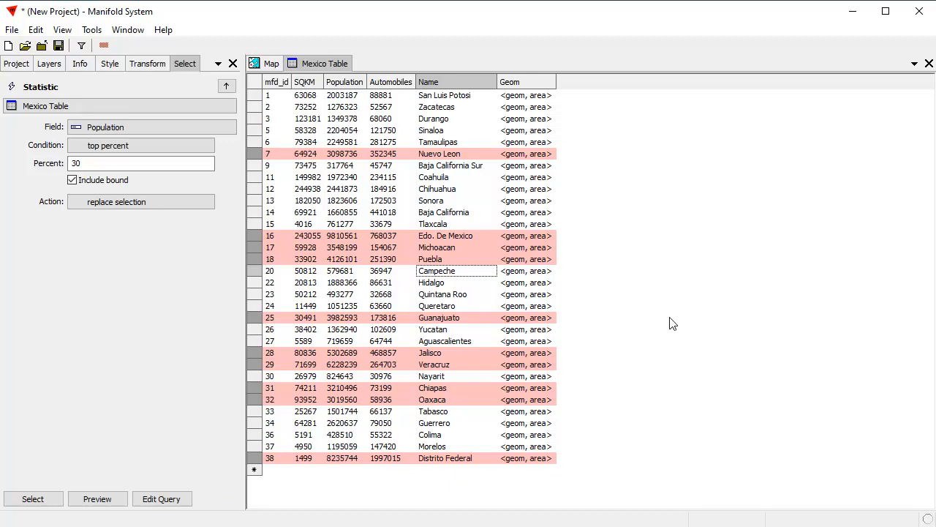
Step: Filter the table to only selected records, toggling the filter to compare with the full table, and view the selection in the map
{"action": "left_click", "coordinate": [104, 46]}
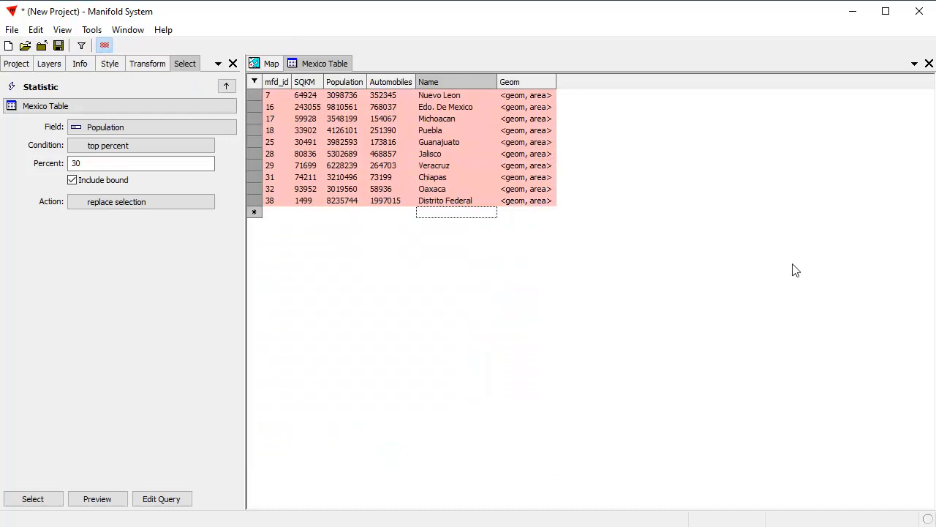
{"action": "left_click", "coordinate": [105, 46]}
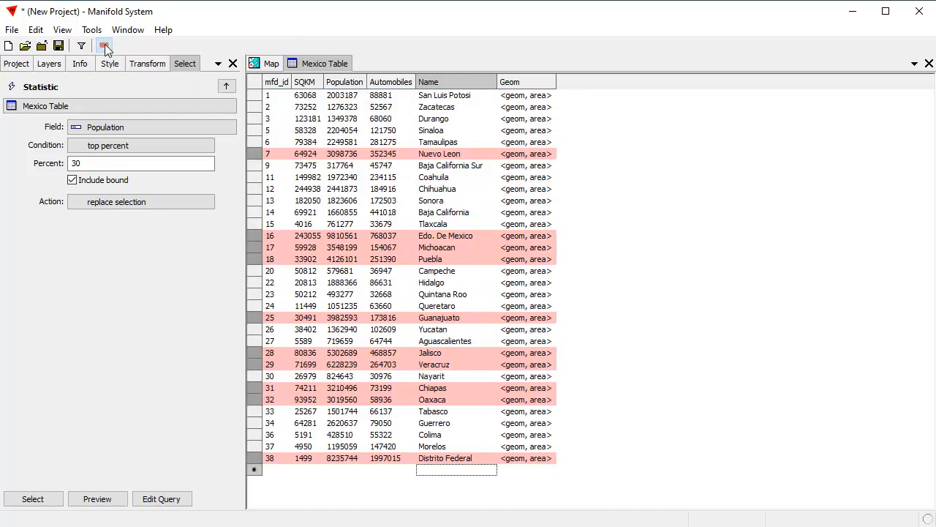
{"action": "left_click", "coordinate": [104, 46]}
{"action": "left_click", "coordinate": [105, 46]}
{"action": "left_click", "coordinate": [105, 45]}
{"action": "left_click", "coordinate": [104, 45]}
{"action": "left_click", "coordinate": [104, 45]}
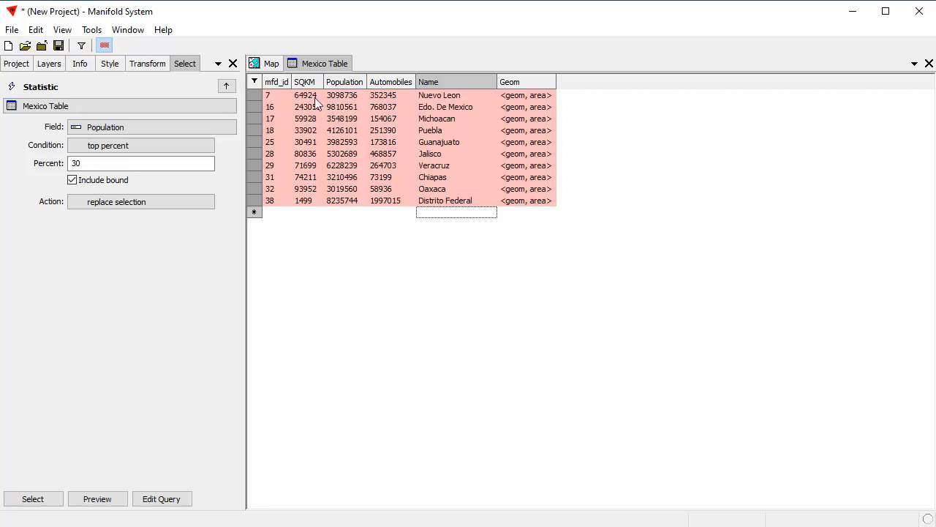
{"action": "left_click", "coordinate": [272, 64]}
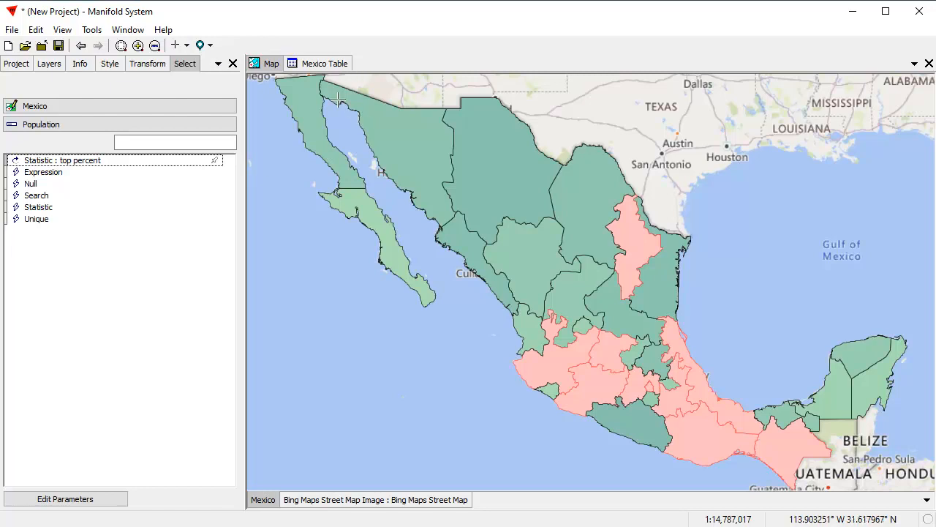
Step: Return to the Mexico Table, set the statistic percent to 10, preview it and replace the selection with the result
{"action": "left_click", "coordinate": [327, 65]}
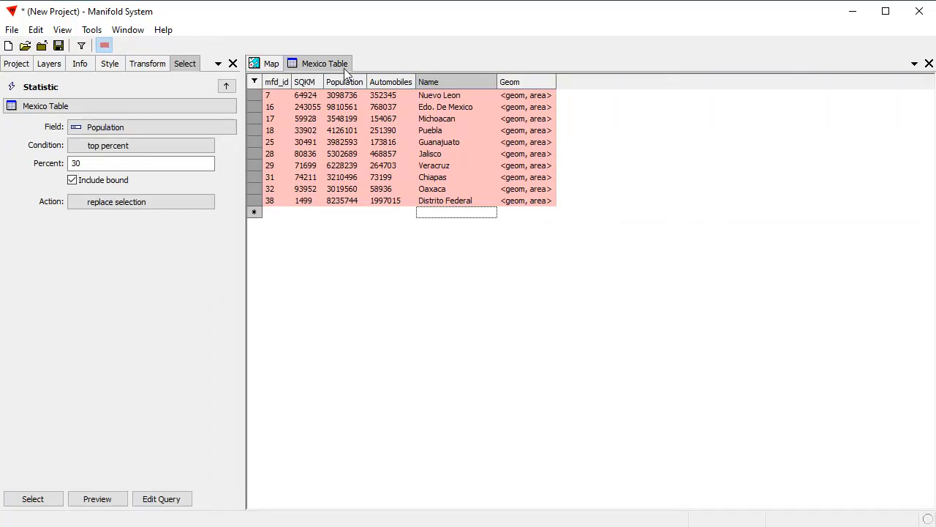
{"action": "double_click", "coordinate": [136, 163]}
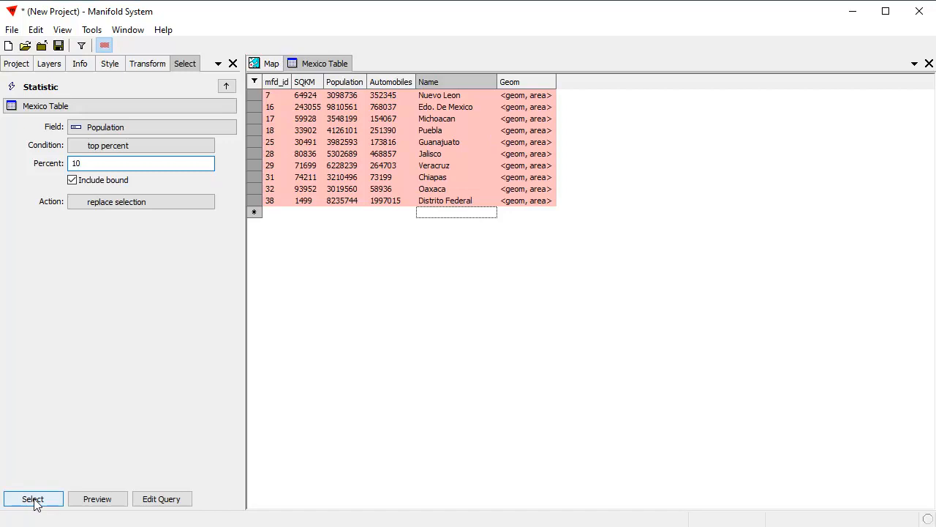
{"action": "left_click", "coordinate": [82, 501]}
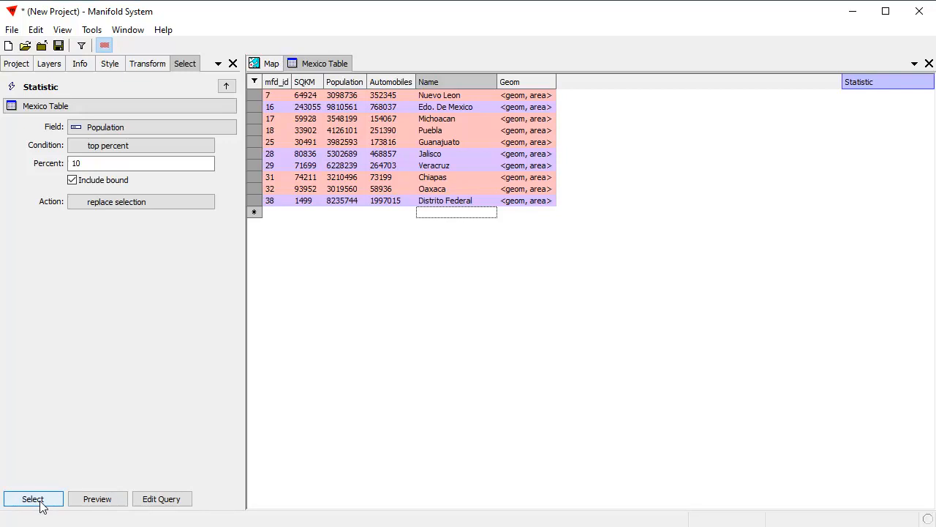
{"action": "left_click", "coordinate": [32, 500]}
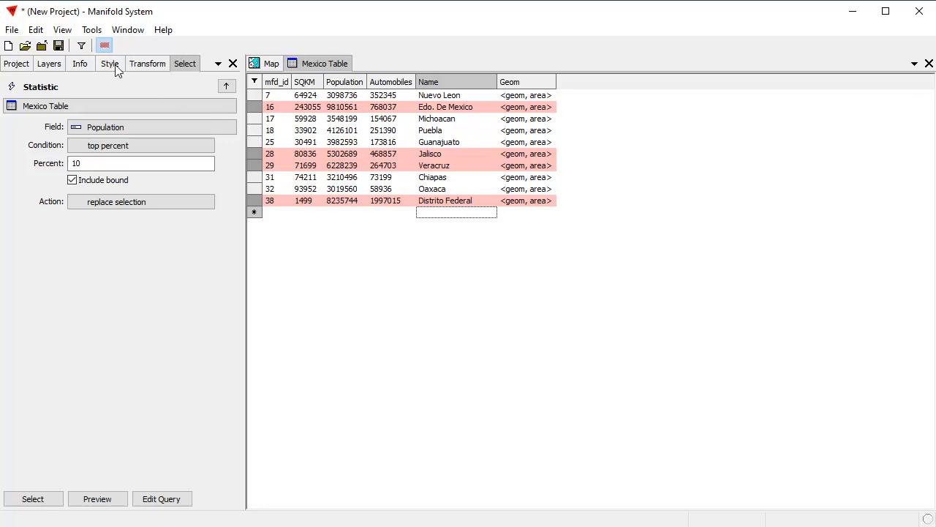
Step: Add the Nuevo Leon record to the selection, toggling Nuevo Leon and Puebla on and off and leaving Puebla deselected
{"action": "left_click", "coordinate": [458, 99], "text": "ctrl"}
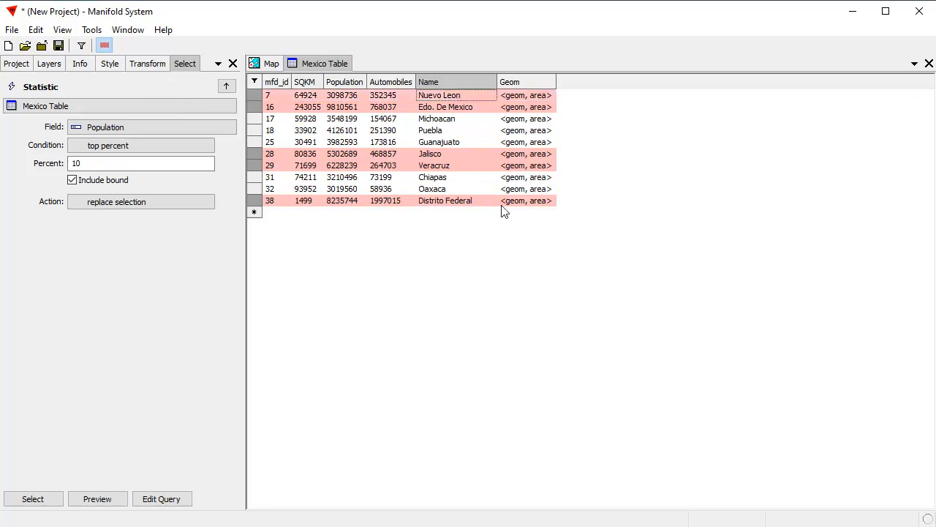
{"action": "left_click", "coordinate": [466, 95], "text": "ctrl"}
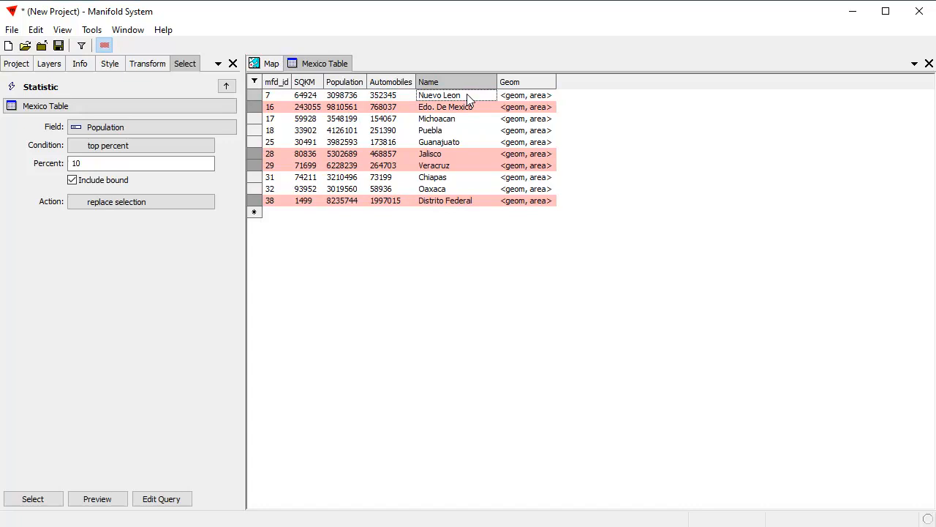
{"action": "left_click", "coordinate": [469, 98], "text": "ctrl"}
{"action": "left_click", "coordinate": [451, 132], "text": "ctrl"}
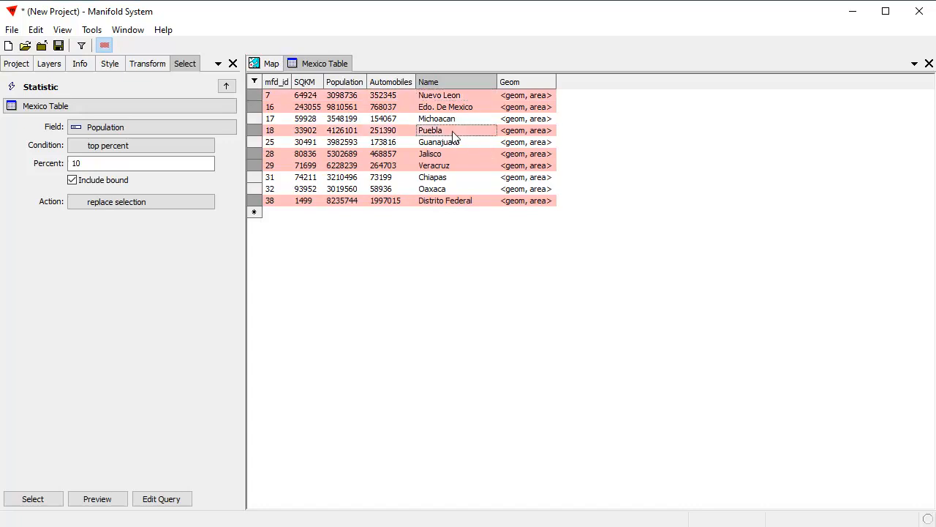
{"action": "left_click", "coordinate": [460, 95], "text": "ctrl"}
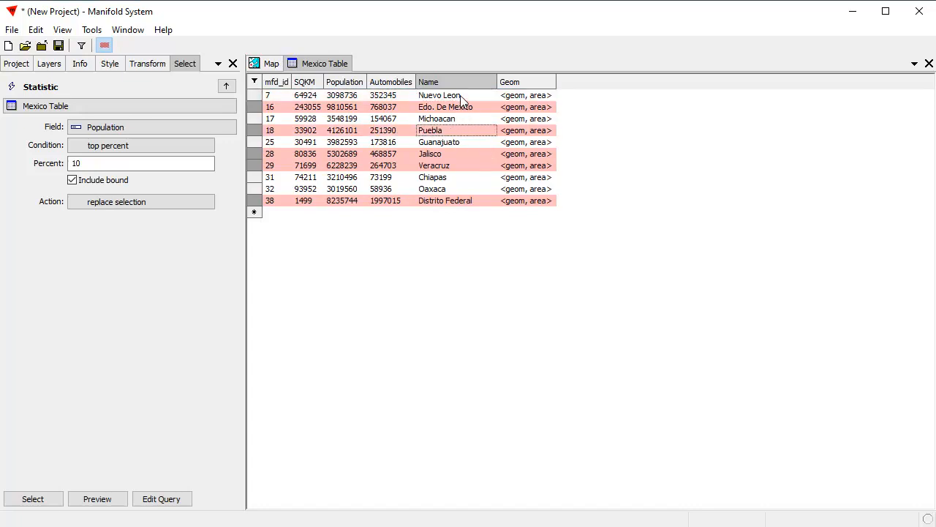
{"action": "left_click", "coordinate": [460, 95], "text": "ctrl"}
{"action": "left_click", "coordinate": [455, 132], "text": "ctrl"}
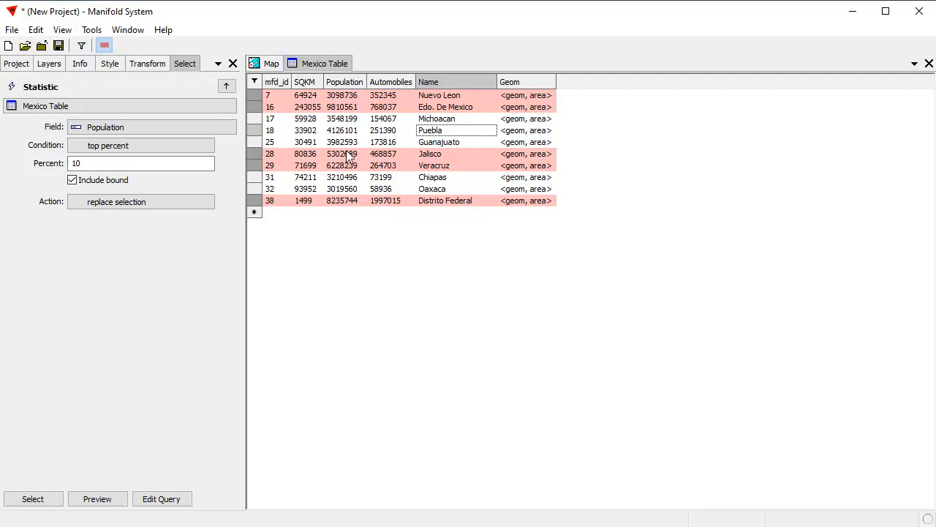
Step: Refresh the table filter for the changed selection, and compare all records with only the selected ones
{"action": "left_click", "coordinate": [82, 46]}
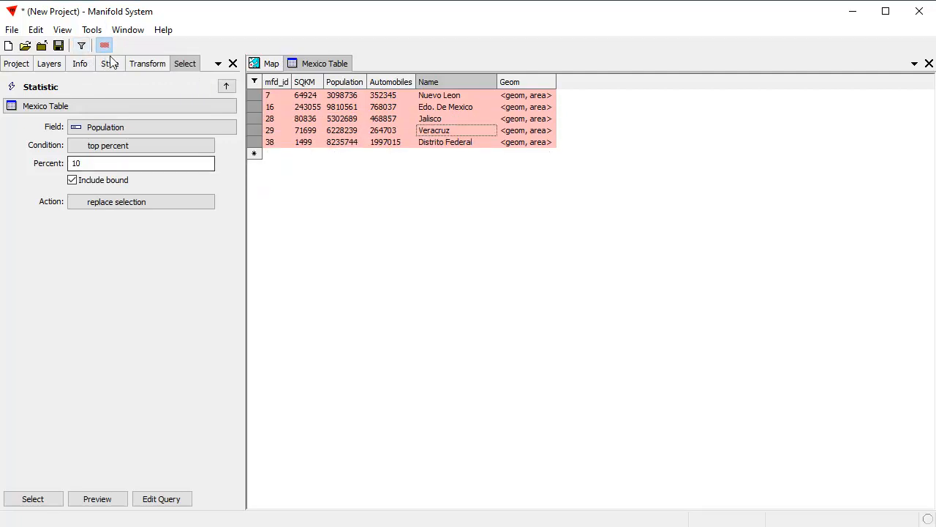
{"action": "left_click", "coordinate": [104, 46]}
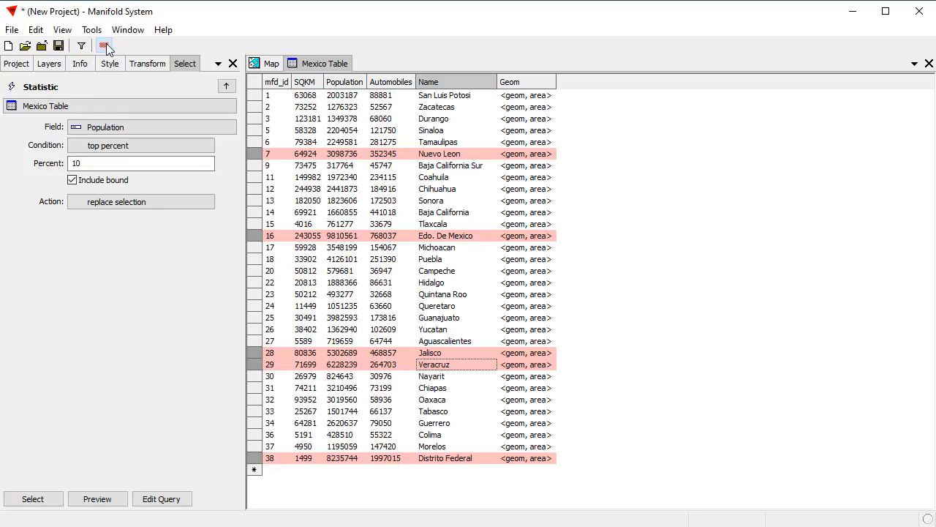
{"action": "left_click", "coordinate": [106, 44]}
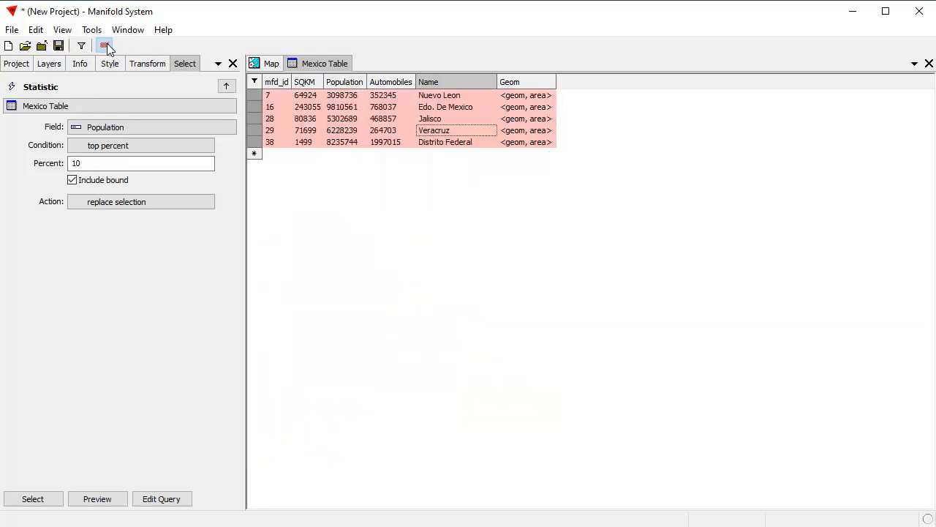
Step: Select the top 90 percent of records by Population, and refresh the table filter to match the new selection
{"action": "double_click", "coordinate": [117, 158]}
{"action": "type", "text": "90"}
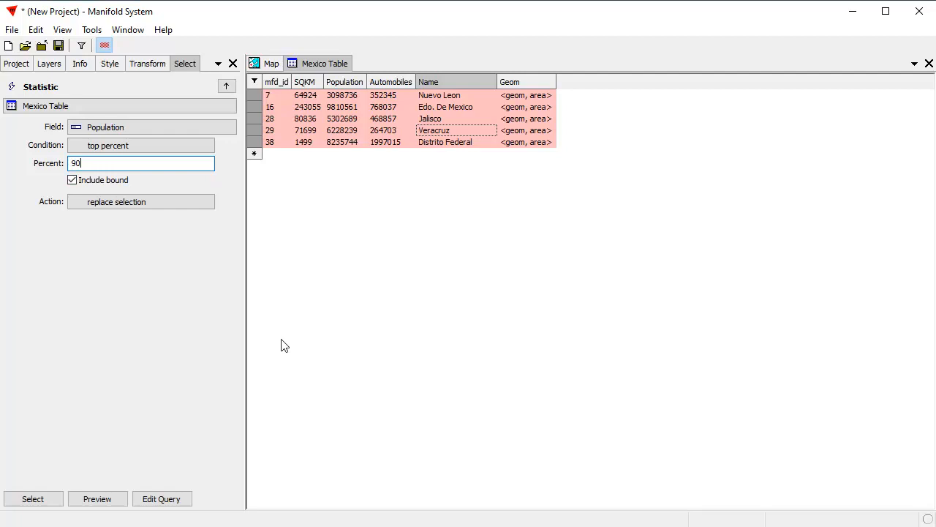
{"action": "left_click", "coordinate": [33, 499]}
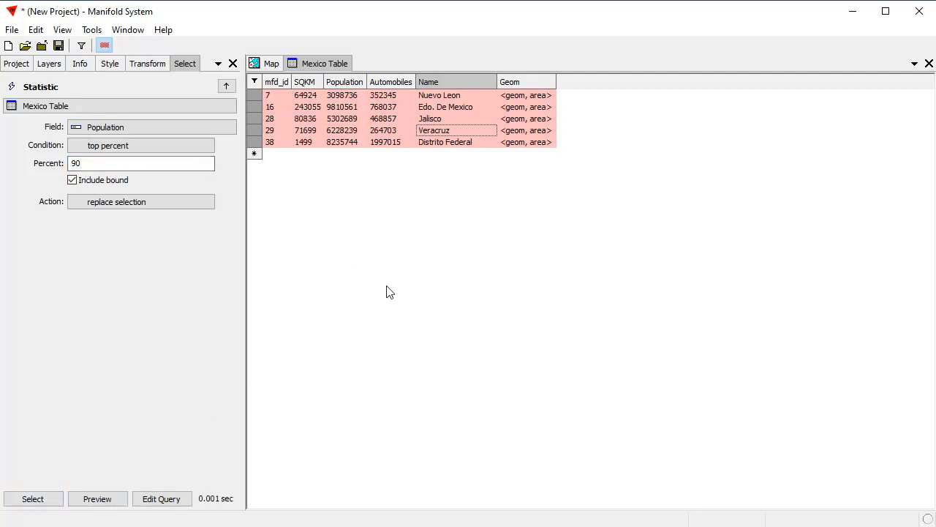
{"action": "left_click", "coordinate": [82, 46]}
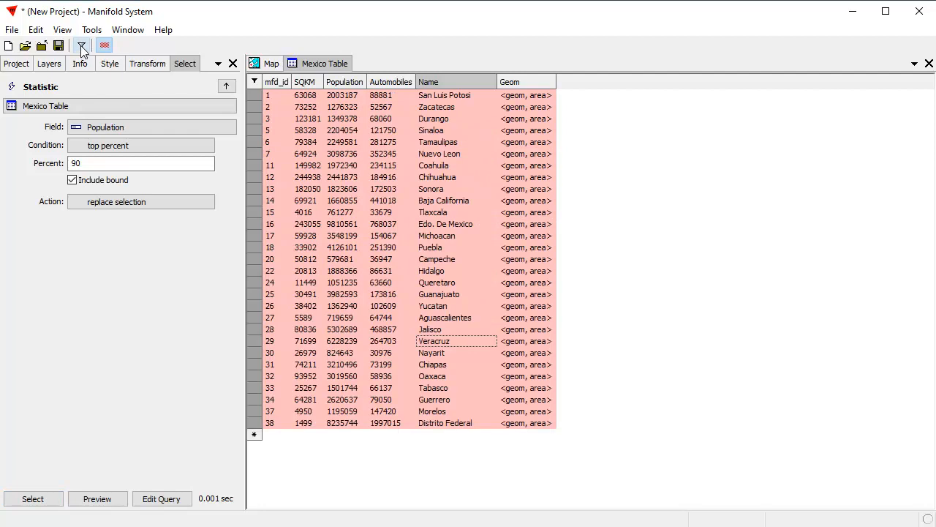
Step: Toggle the table repeatedly between all records and only selected records, leaving it filtered to the selected ones
{"action": "left_click", "coordinate": [80, 46]}
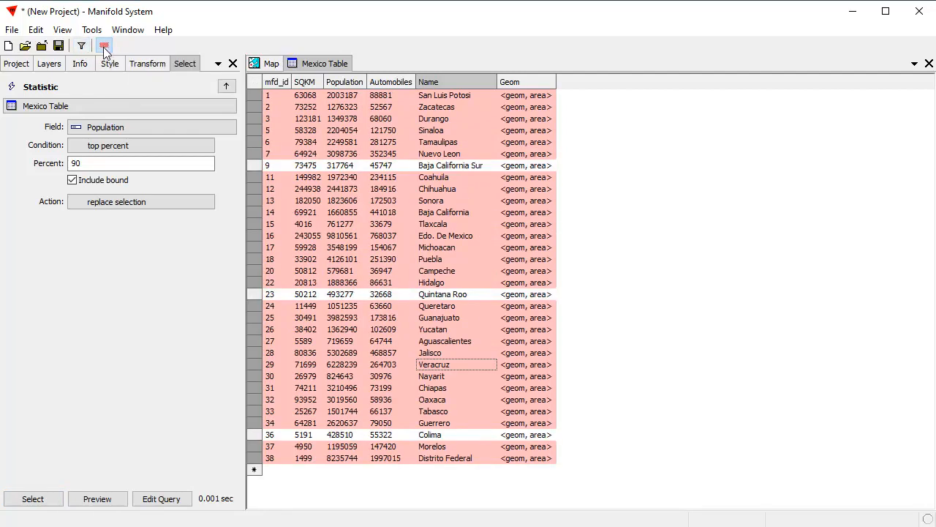
{"action": "left_click", "coordinate": [104, 46]}
{"action": "left_click", "coordinate": [104, 45]}
{"action": "left_click", "coordinate": [104, 45]}
{"action": "left_click", "coordinate": [104, 46]}
{"action": "left_click", "coordinate": [103, 45]}
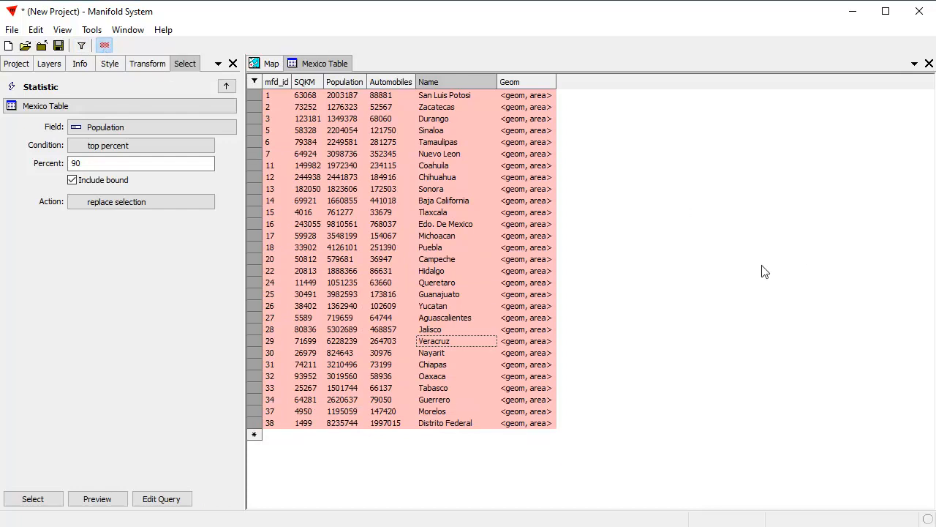